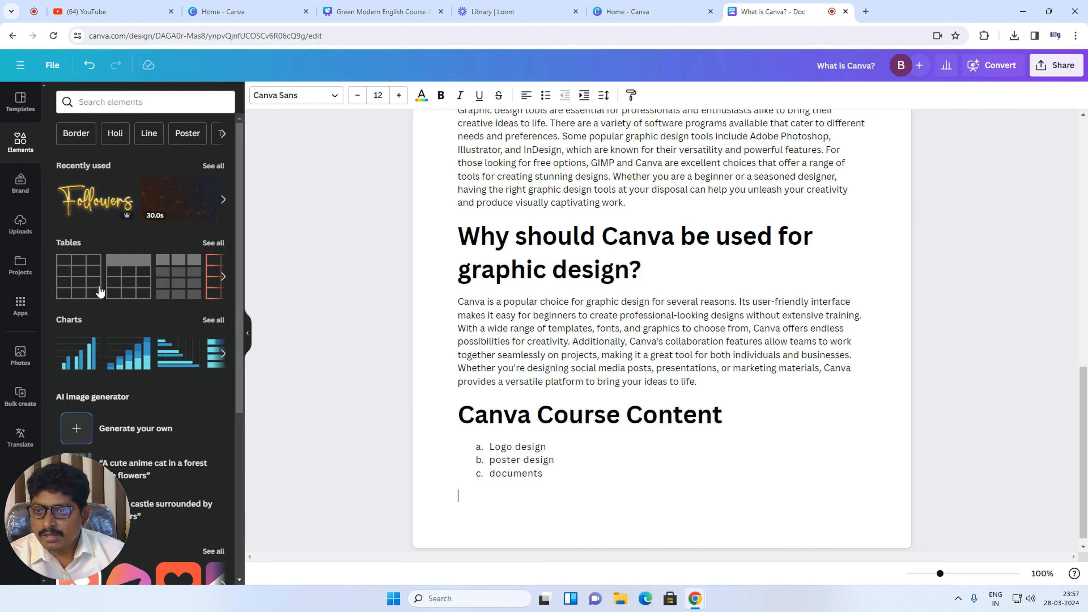
Step: Insert a three-column, four-row table with a grey header row below the Canva Course Content list
{"action": "left_click", "coordinate": [212, 244]}
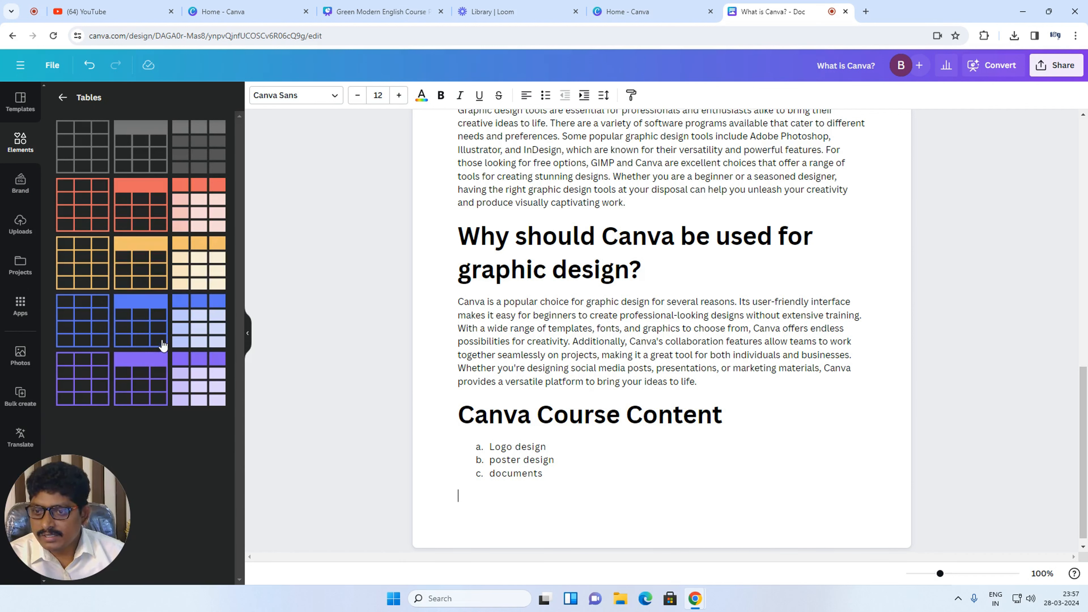
{"action": "left_click", "coordinate": [162, 345]}
{"action": "left_click", "coordinate": [547, 455]}
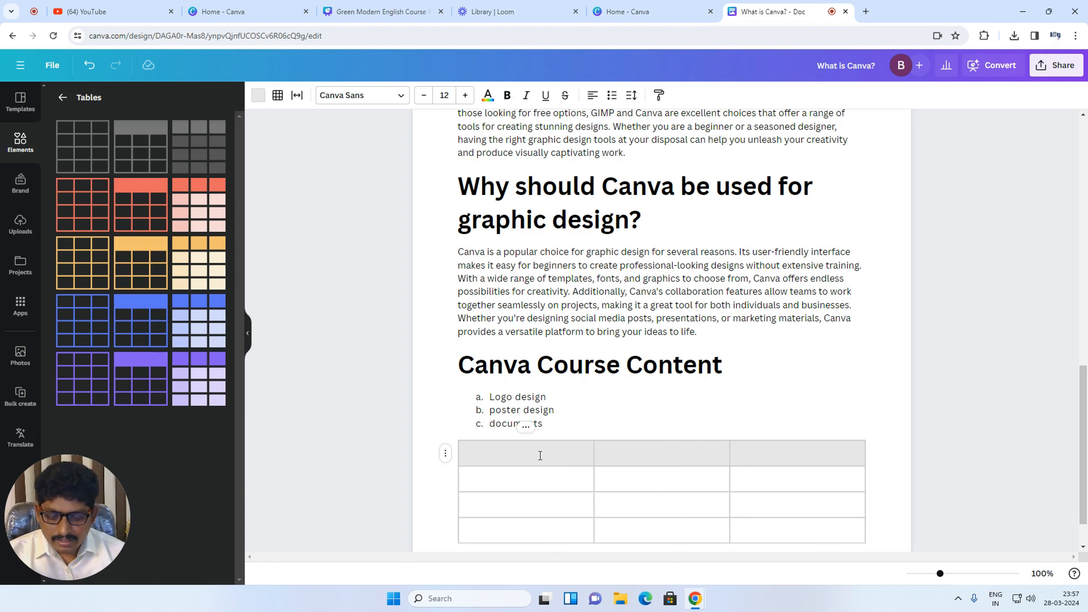
Step: Fill the table's header cells with CANVA, Website Design and Digital Marketing
{"action": "type", "text": "CANVA"}
{"action": "left_click", "coordinate": [634, 453]}
{"action": "type", "text": "Website Design"}
{"action": "left_click", "coordinate": [766, 449]}
{"action": "type", "text": "Digita"}
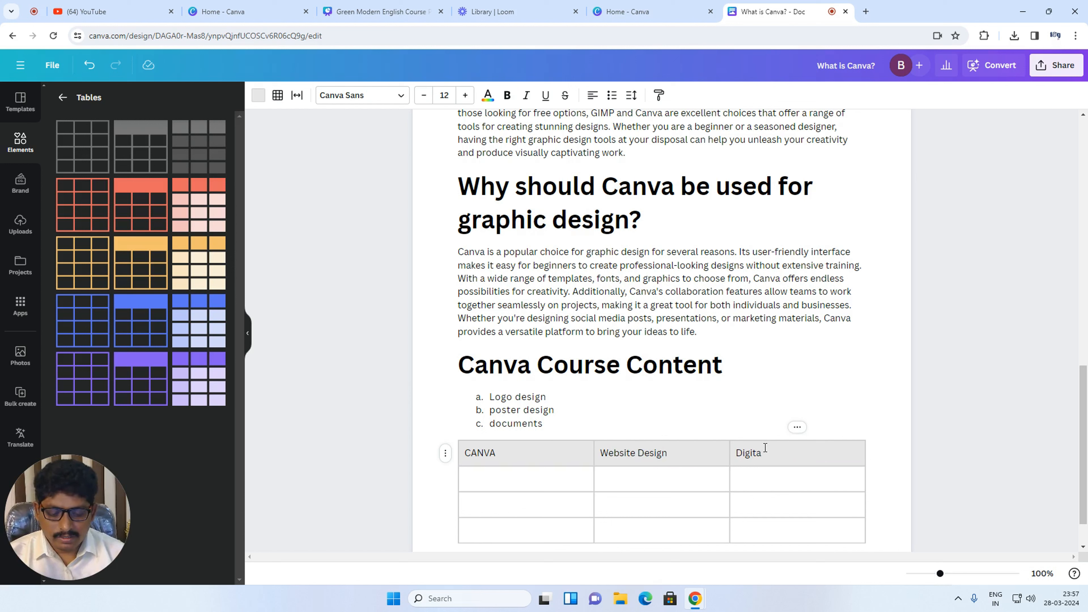
{"action": "type", "text": "l Market"}
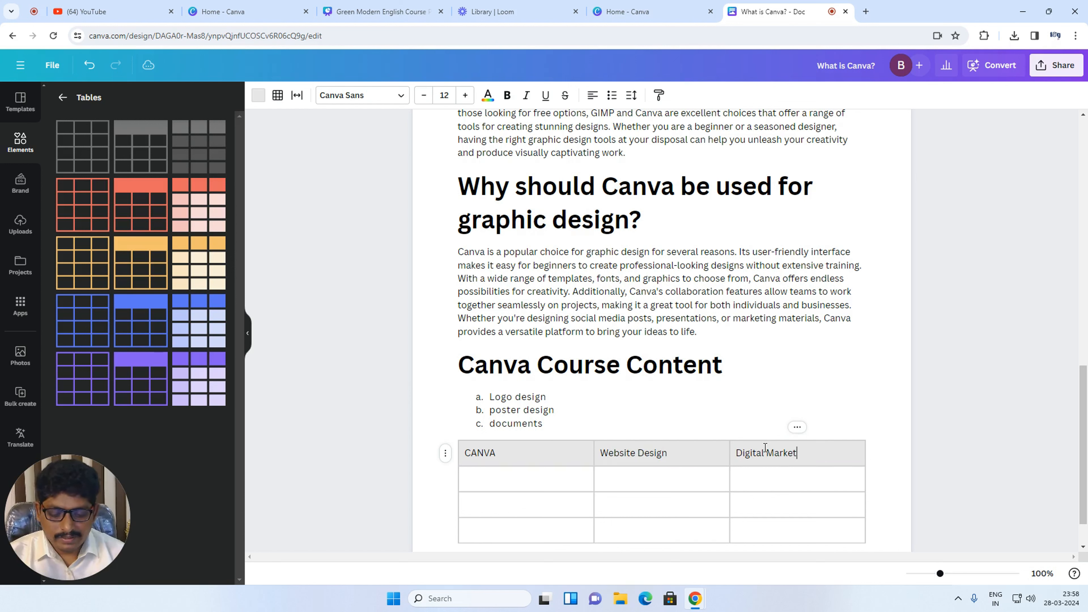
{"action": "type", "text": "ing"}
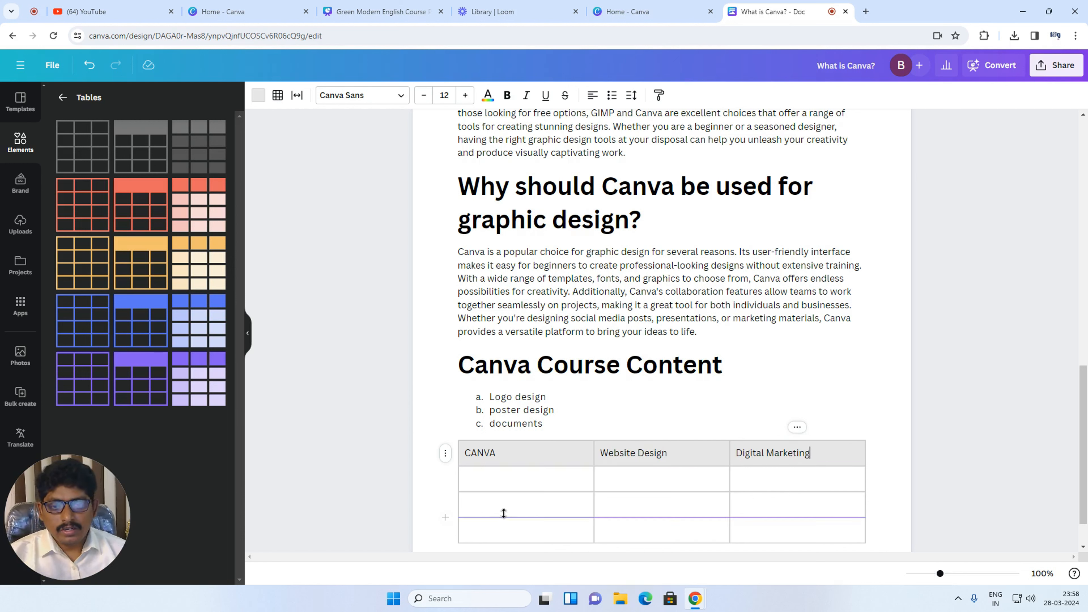
Step: Change the first column's header to Graphic Design and list CANVA, Photoshop and Coreldraw beneath it
{"action": "left_click", "coordinate": [519, 480]}
{"action": "type", "text": "Graph"}
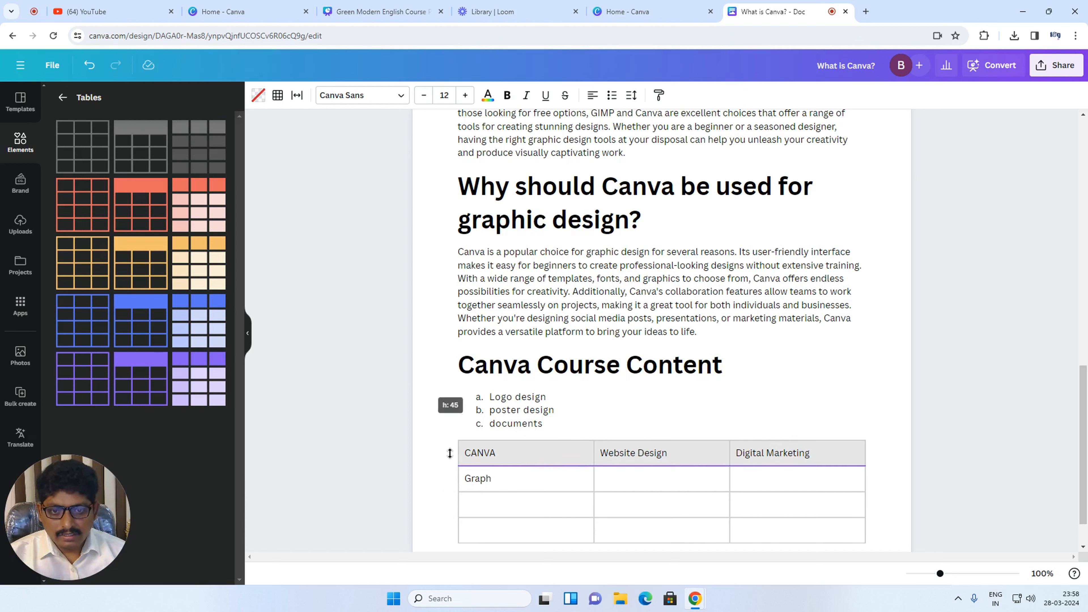
{"action": "left_click", "coordinate": [500, 455]}
{"action": "left_click_drag", "start_coordinate": [500, 454], "coordinate": [464, 479]}
{"action": "type", "text": "Graphic Design CANVA"}
{"action": "left_click", "coordinate": [506, 504]}
{"action": "type", "text": "Photoshop"}
{"action": "left_click", "coordinate": [507, 534]}
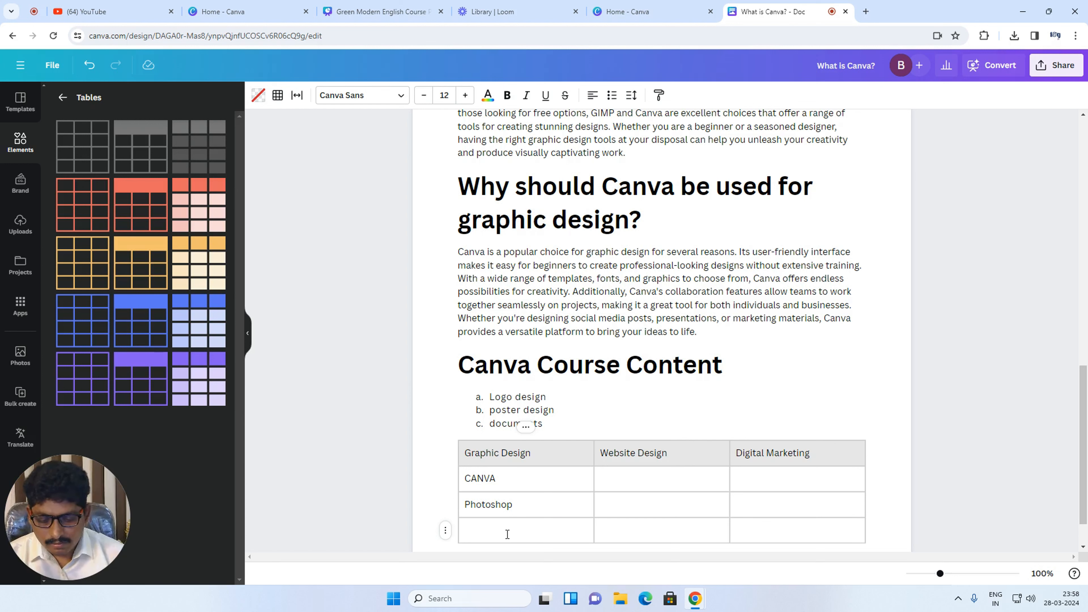
{"action": "type", "text": "Corel"}
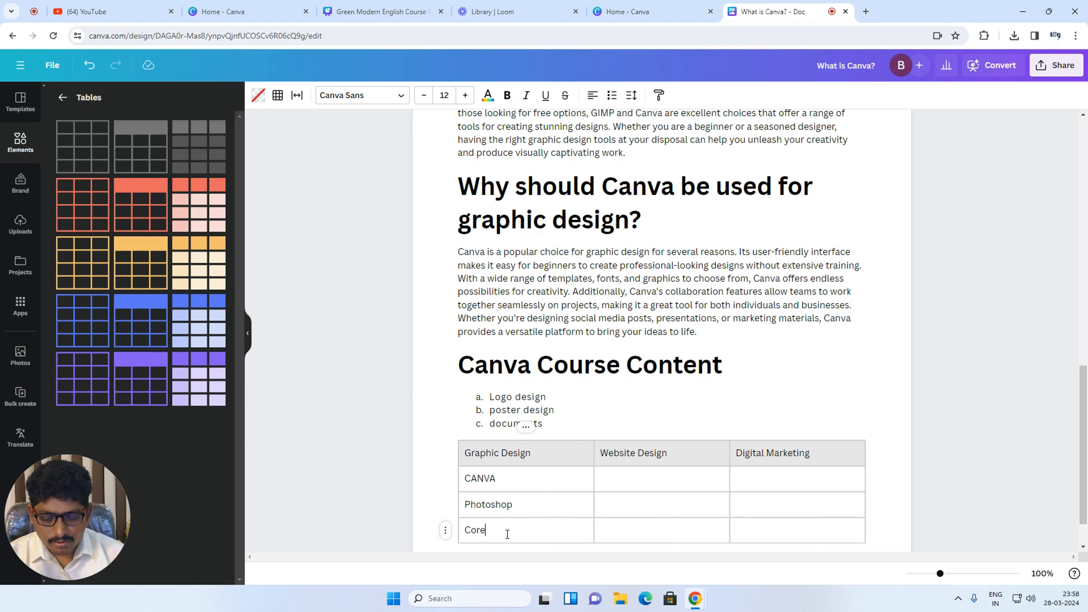
{"action": "type", "text": "draw"}
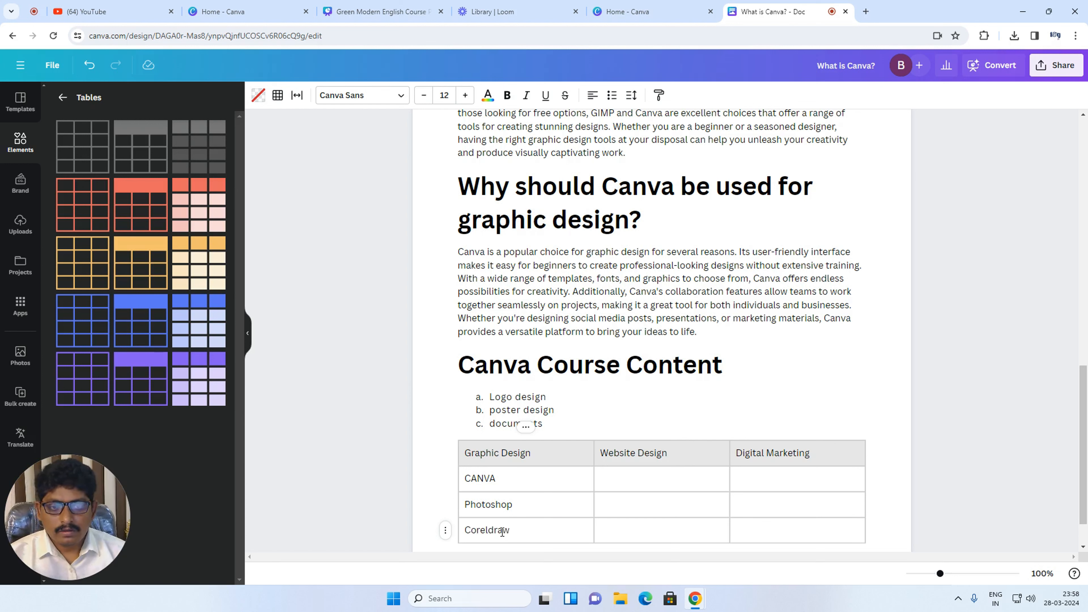
Step: List php, java and .net in the cells under Website Design
{"action": "left_click", "coordinate": [698, 474]}
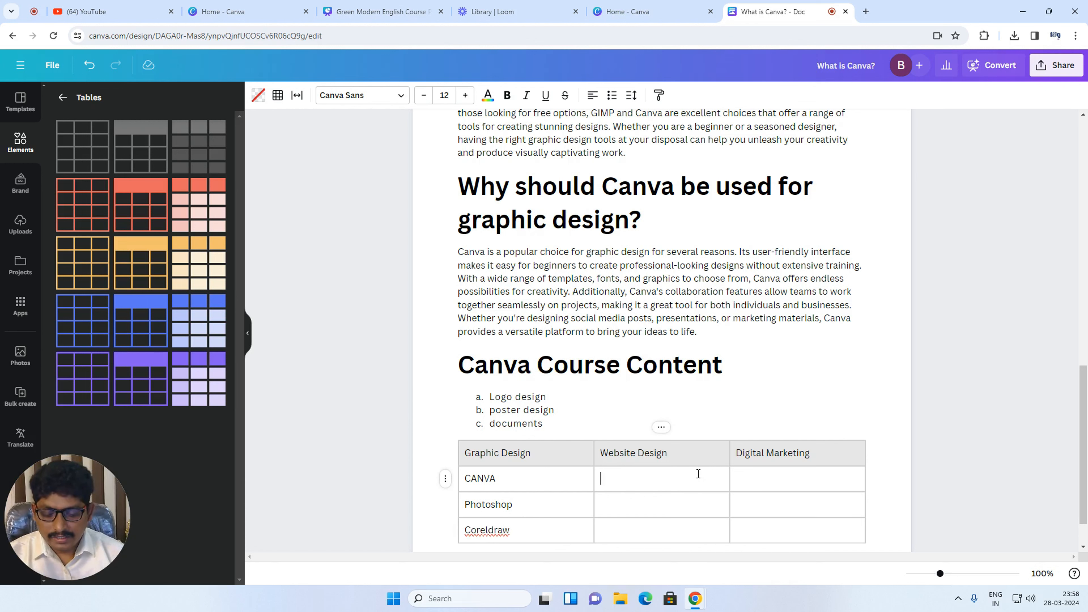
{"action": "type", "text": "php"}
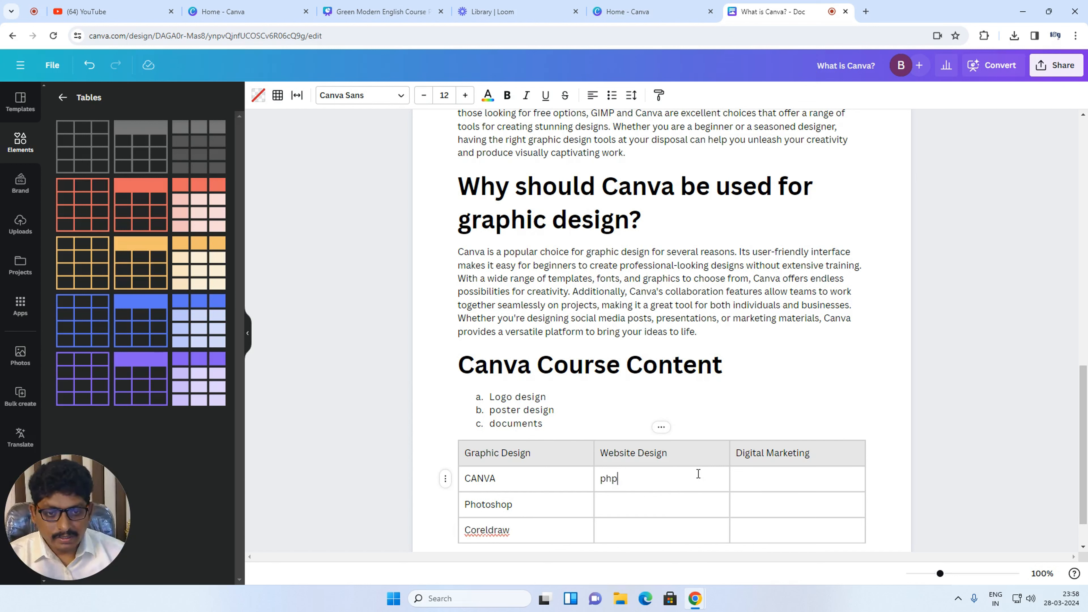
{"action": "left_click", "coordinate": [674, 503]}
{"action": "type", "text": "java"}
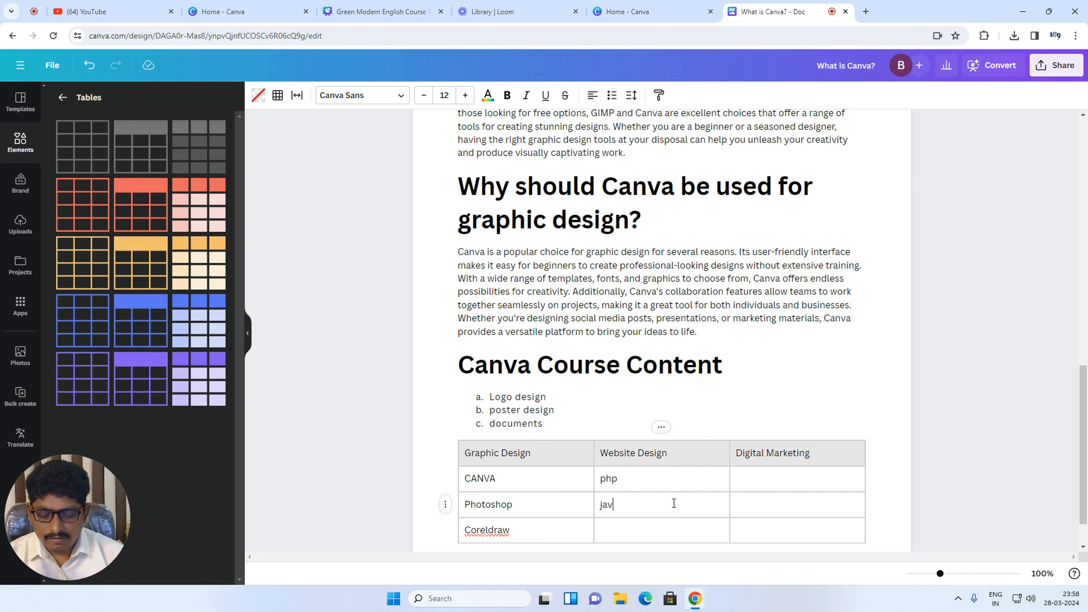
{"action": "left_click", "coordinate": [667, 533]}
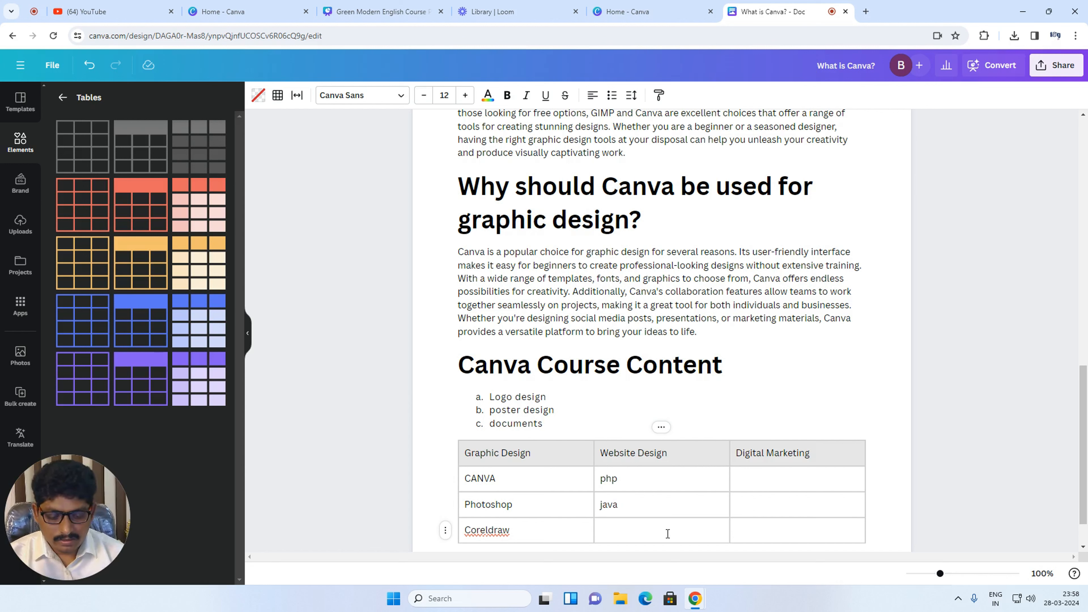
{"action": "type", "text": ".net"}
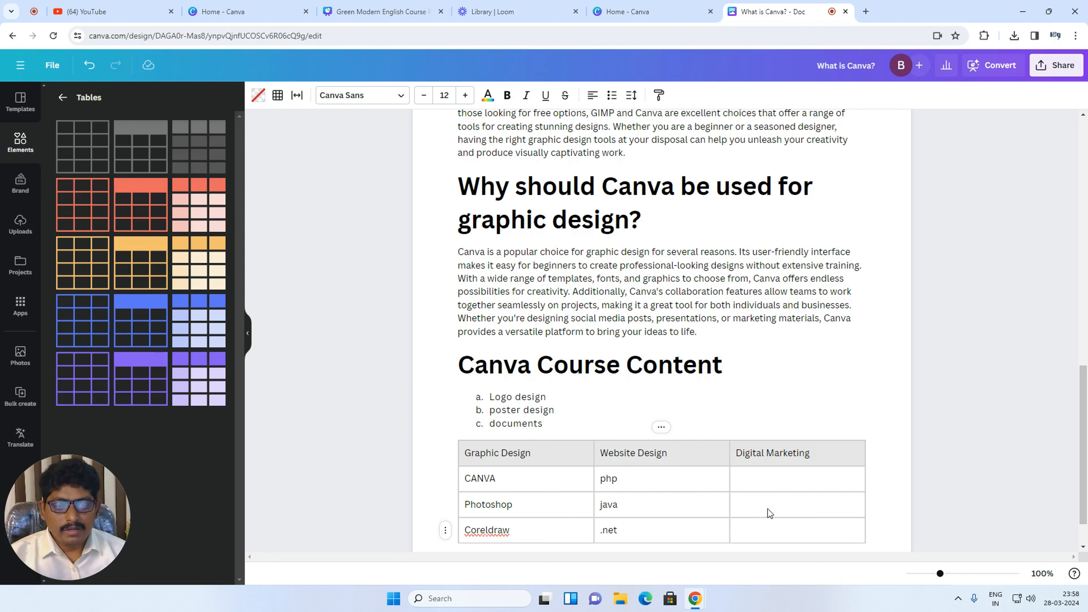
Step: List seo, google ads and smm in the cells under Digital Marketing
{"action": "left_click", "coordinate": [780, 485]}
{"action": "type", "text": "seo"}
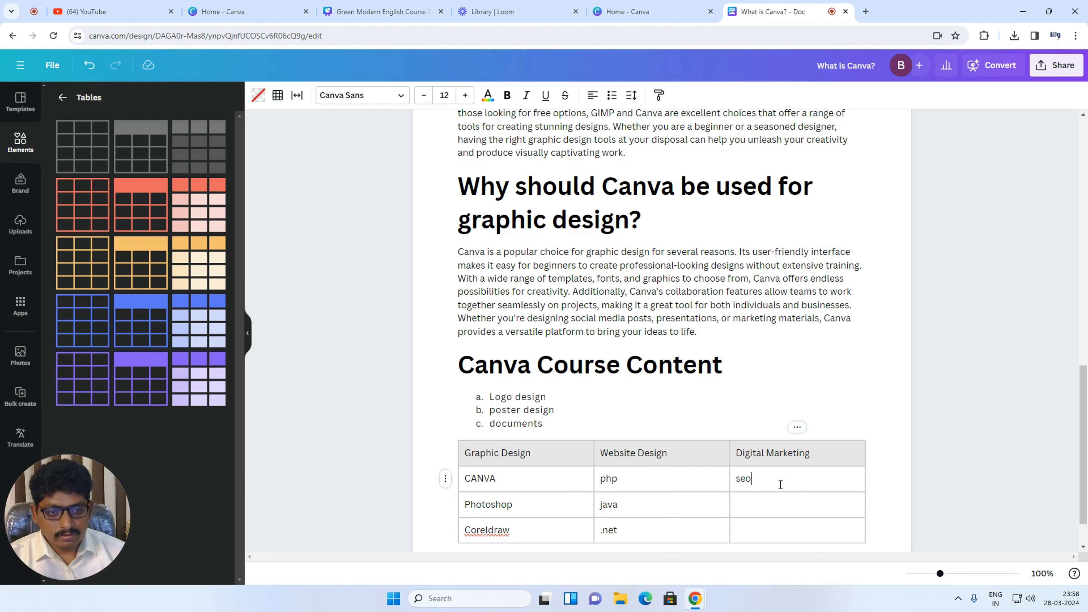
{"action": "left_click", "coordinate": [768, 500]}
{"action": "type", "text": "g"}
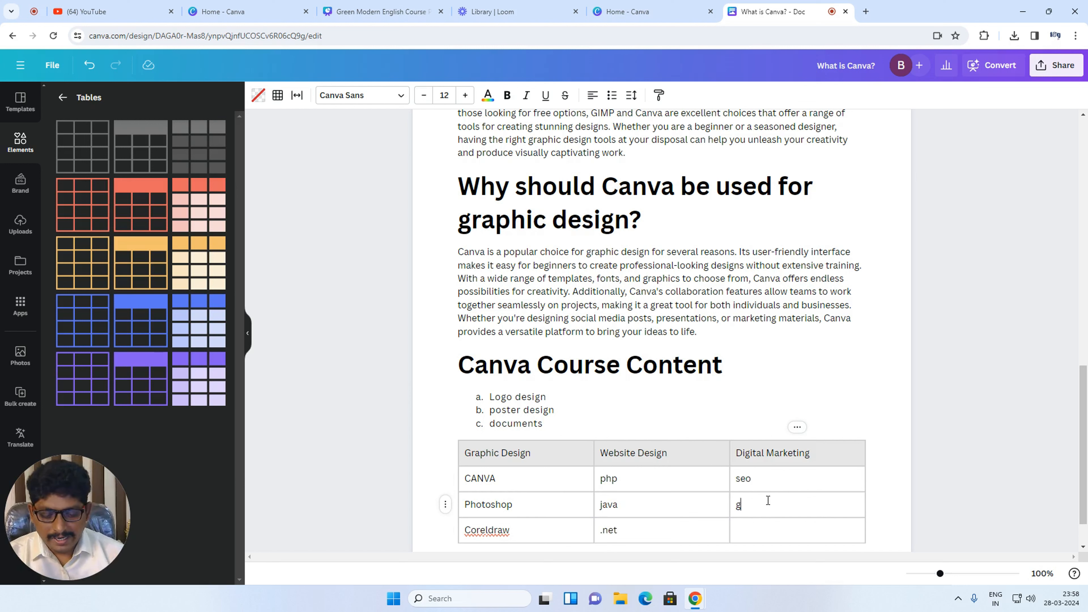
{"action": "type", "text": "oogle ads"}
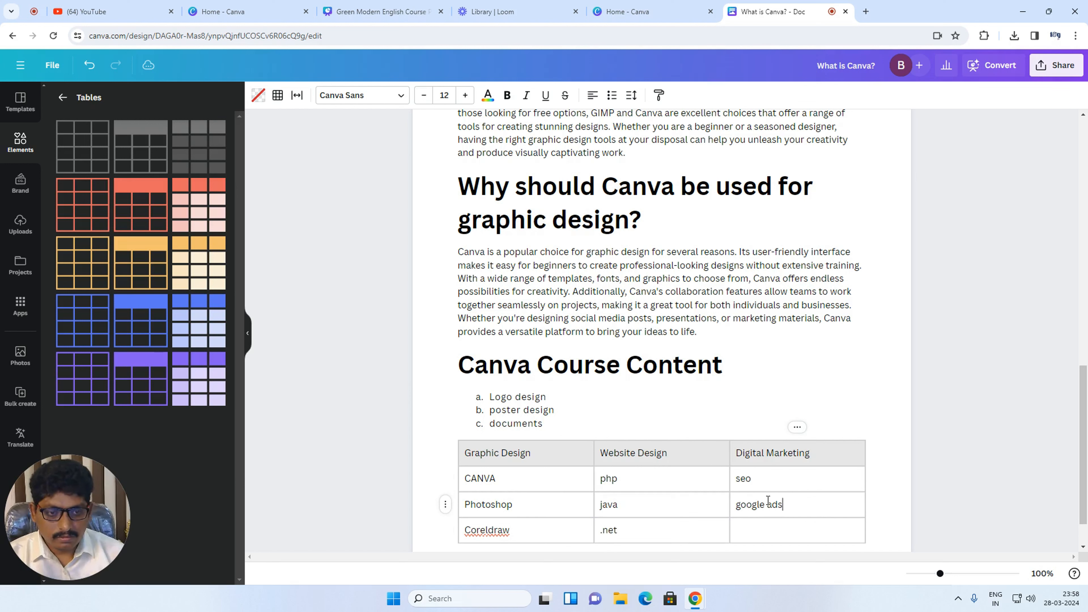
{"action": "left_click", "coordinate": [768, 530]}
{"action": "type", "text": "smm"}
{"action": "left_click", "coordinate": [881, 455]}
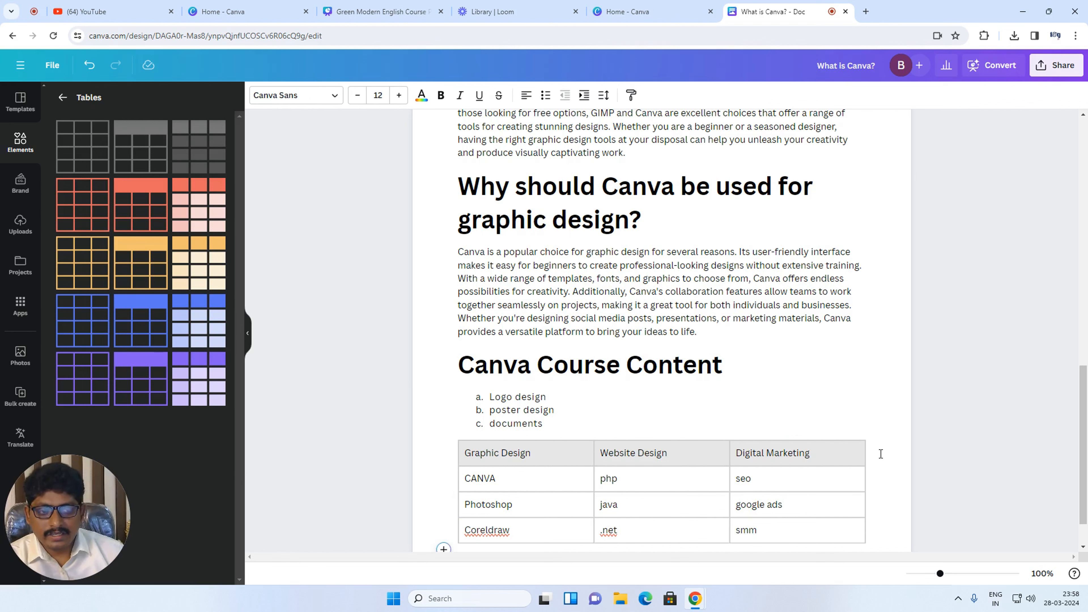
Step: Insert an empty table with six columns and four rows directly below the course table
{"action": "scroll", "coordinate": [879, 454], "scroll_direction": "down", "scroll_amount": 1}
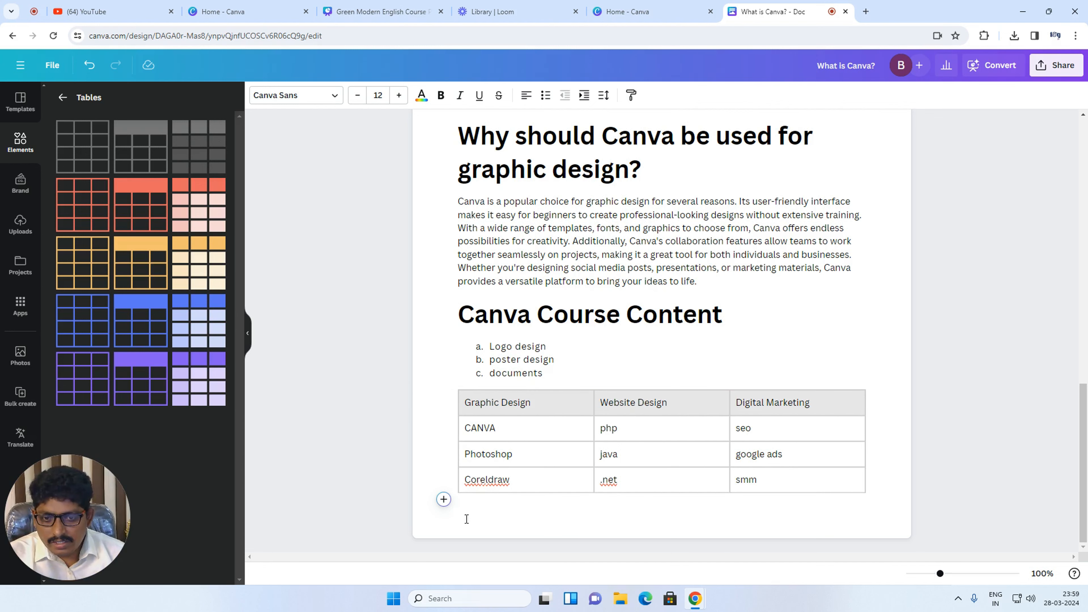
{"action": "left_click", "coordinate": [444, 500]}
{"action": "scroll", "coordinate": [528, 454], "scroll_direction": "down", "scroll_amount": 5}
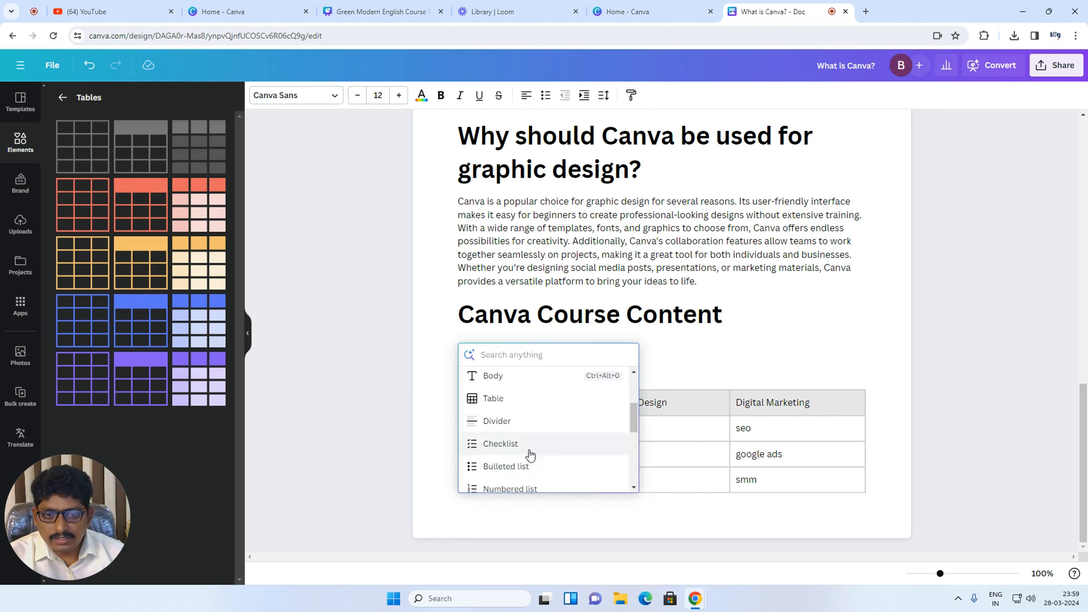
{"action": "scroll", "coordinate": [531, 454], "scroll_direction": "up", "scroll_amount": 3}
{"action": "scroll", "coordinate": [533, 454], "scroll_direction": "up", "scroll_amount": 2}
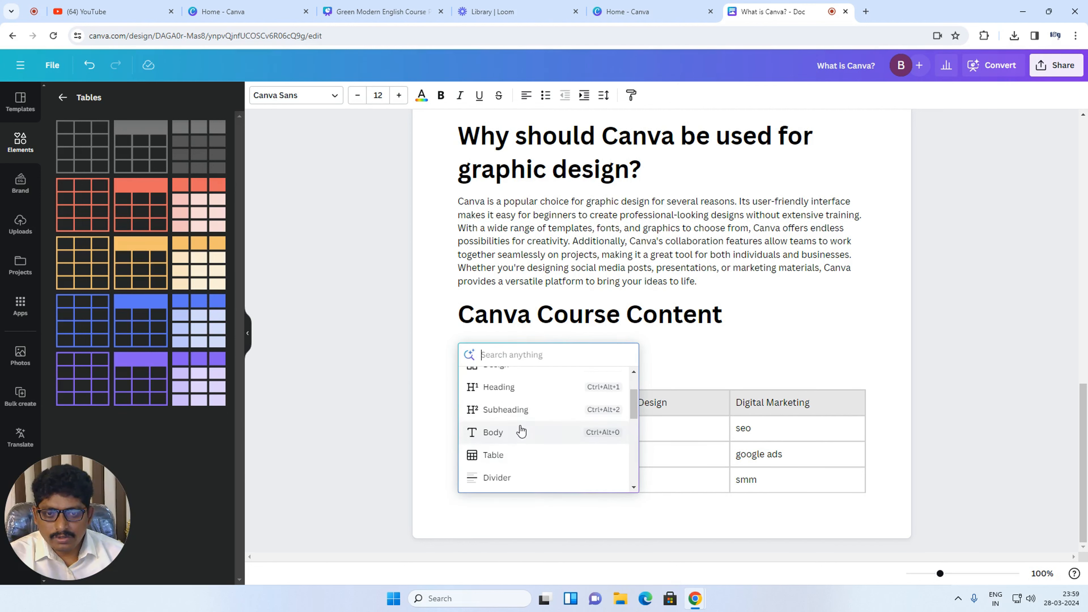
{"action": "left_click", "coordinate": [511, 451]}
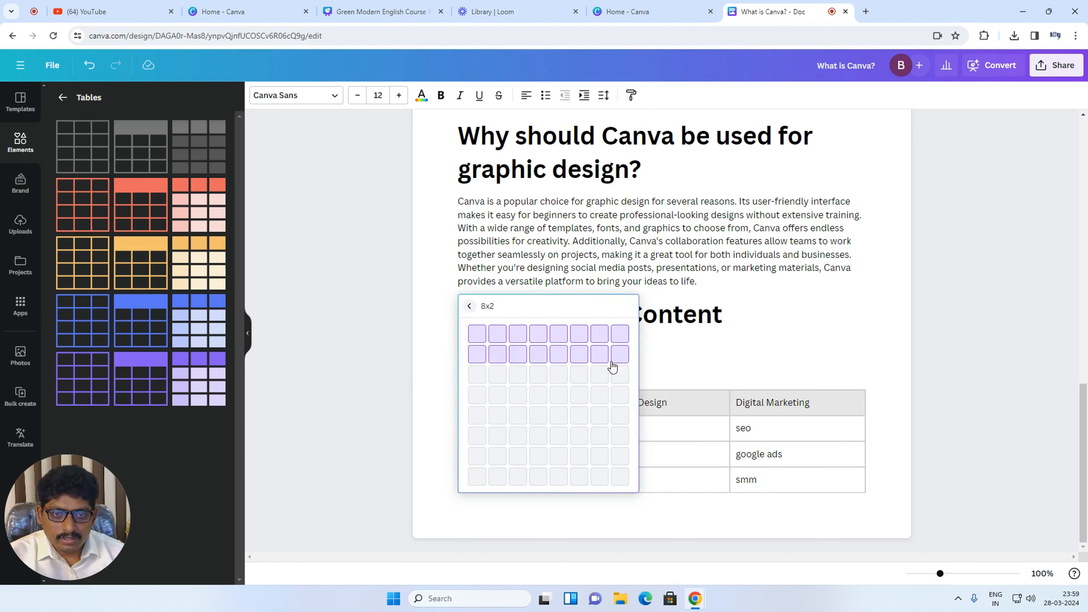
{"action": "left_click", "coordinate": [580, 405]}
{"action": "scroll", "coordinate": [579, 406], "scroll_direction": "down", "scroll_amount": 3}
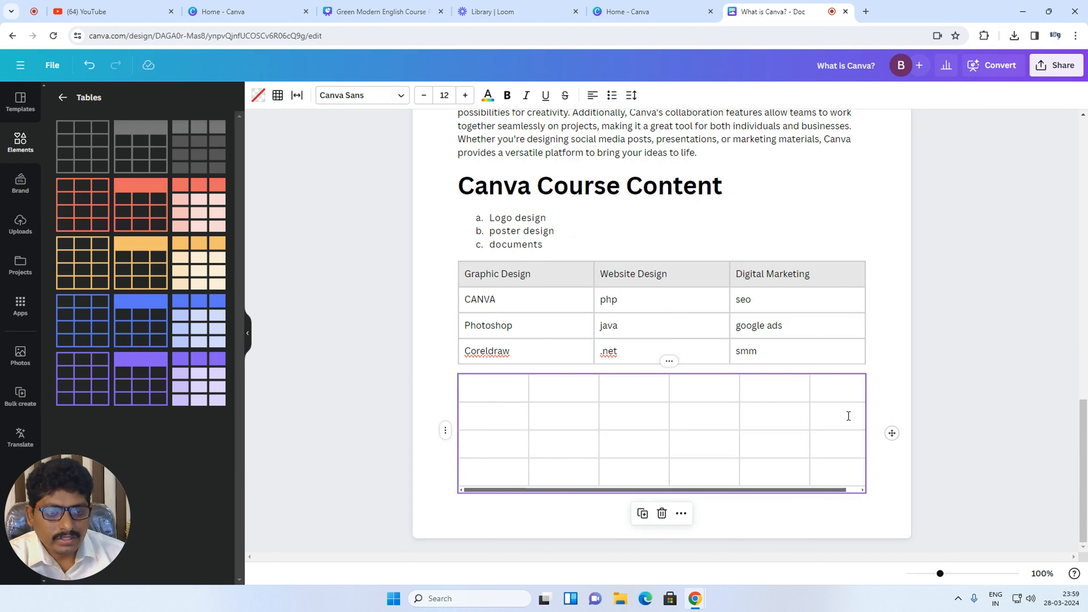
Step: Insert a pie chart from the chart elements on the line below the empty table
{"action": "left_click", "coordinate": [471, 511]}
{"action": "left_click", "coordinate": [446, 510]}
{"action": "scroll", "coordinate": [502, 420], "scroll_direction": "down", "scroll_amount": 6}
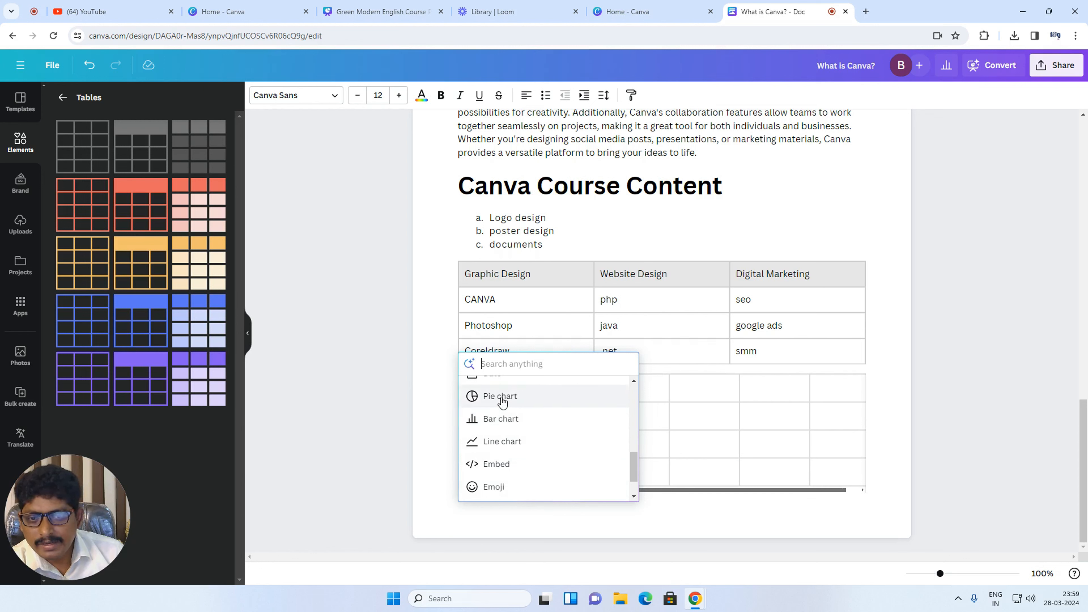
{"action": "left_click", "coordinate": [13, 150]}
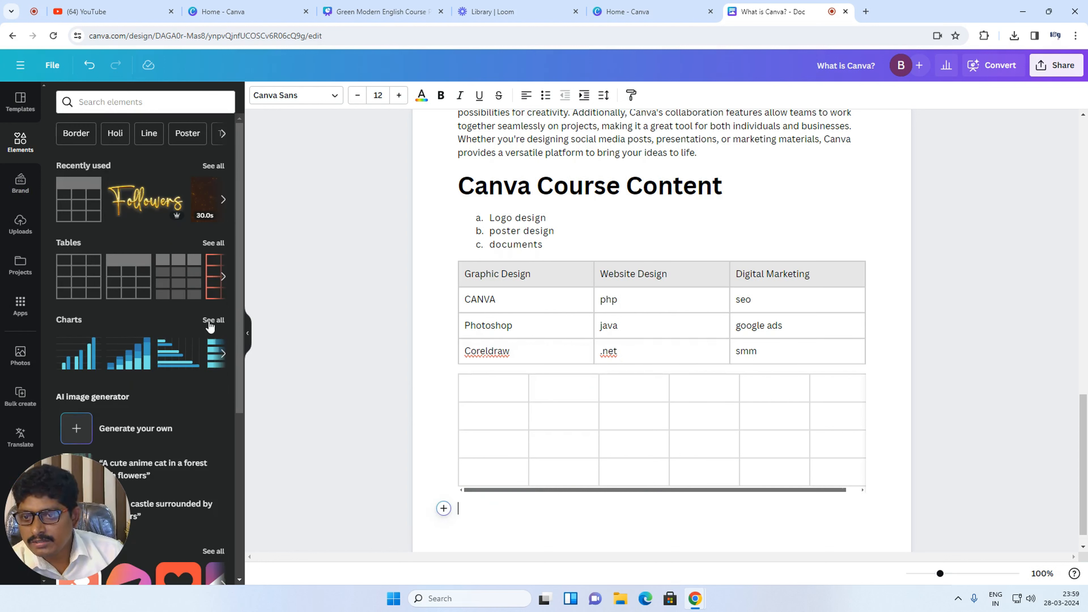
{"action": "left_click", "coordinate": [212, 320]}
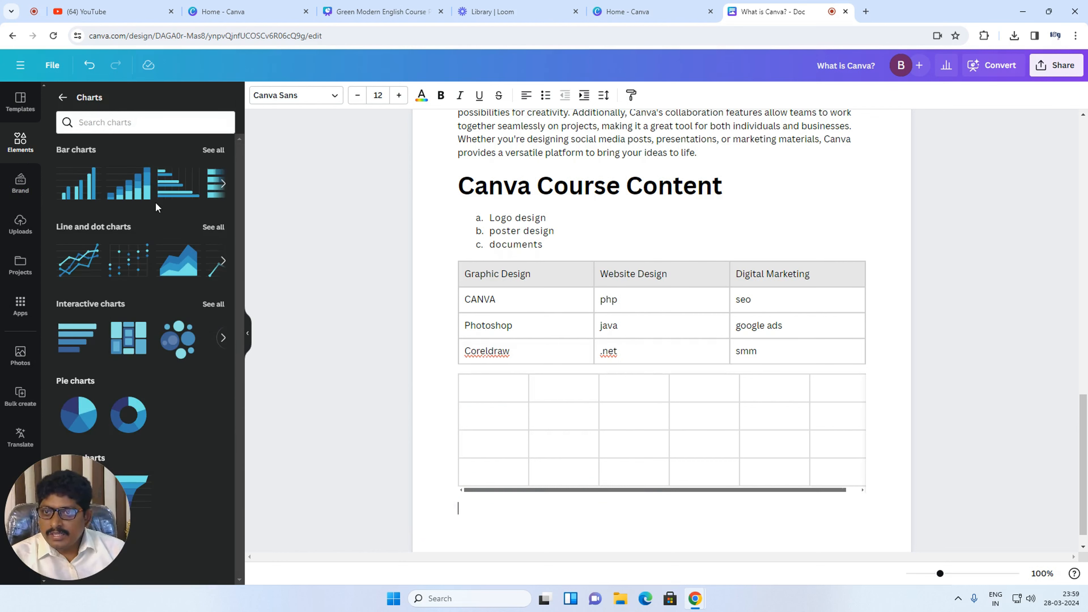
{"action": "left_click", "coordinate": [79, 414]}
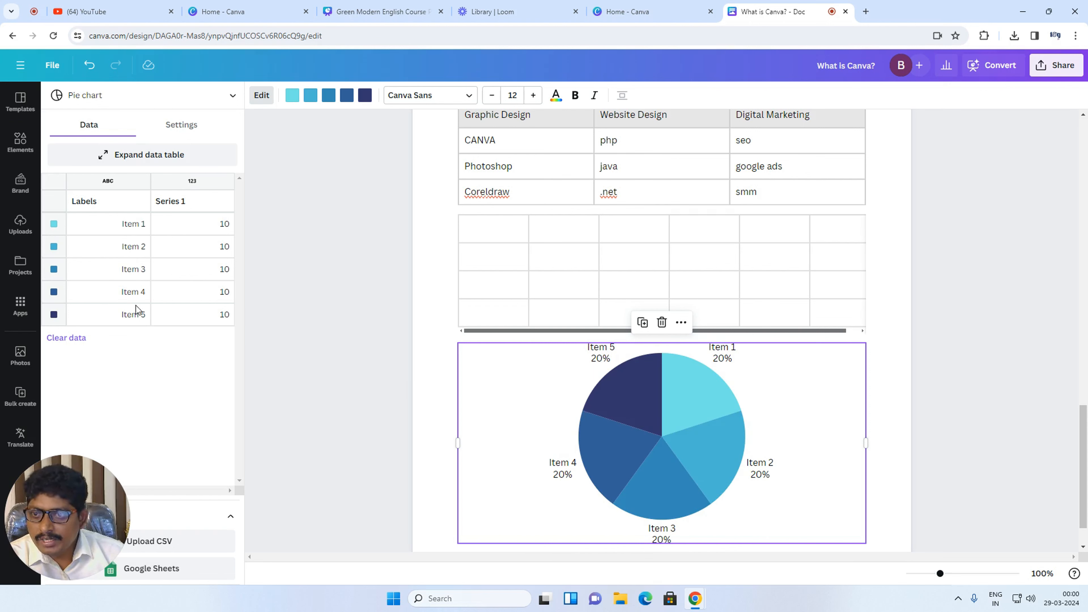
Step: Rename the pie chart's first two labels to Photoshop and Canva
{"action": "left_click", "coordinate": [132, 223]}
{"action": "type", "text": "Photoshop"}
{"action": "left_click", "coordinate": [130, 245]}
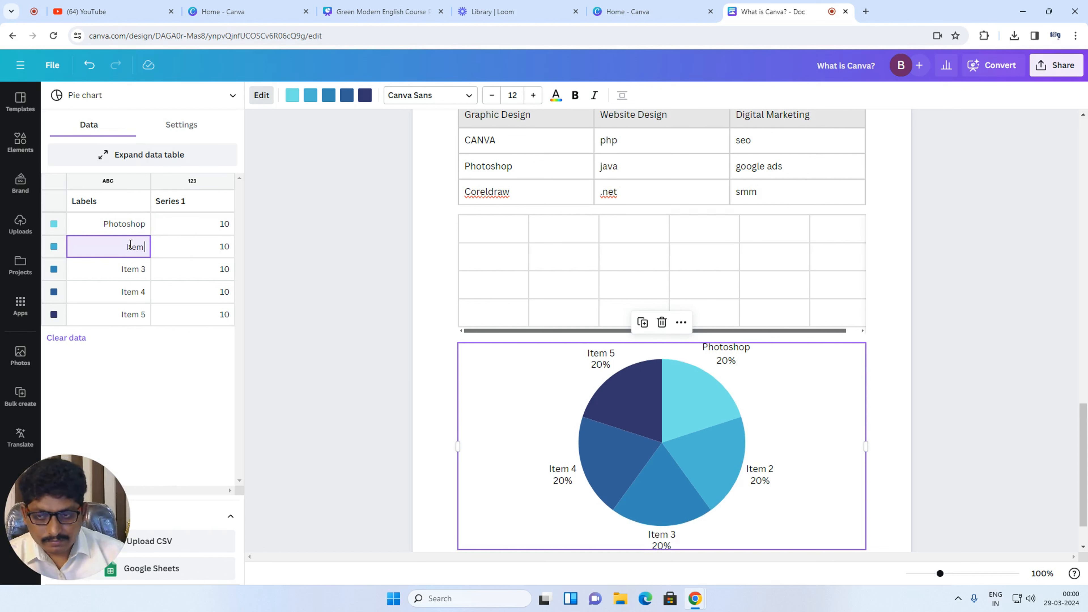
{"action": "key", "text": "BackSpace"}
{"action": "key", "text": "BackSpace"}
{"action": "key", "text": "BackSpace"}
{"action": "key", "text": "BackSpace"}
{"action": "key", "text": "BackSpace"}
{"action": "key", "text": "BackSpace"}
{"action": "type", "text": "c"}
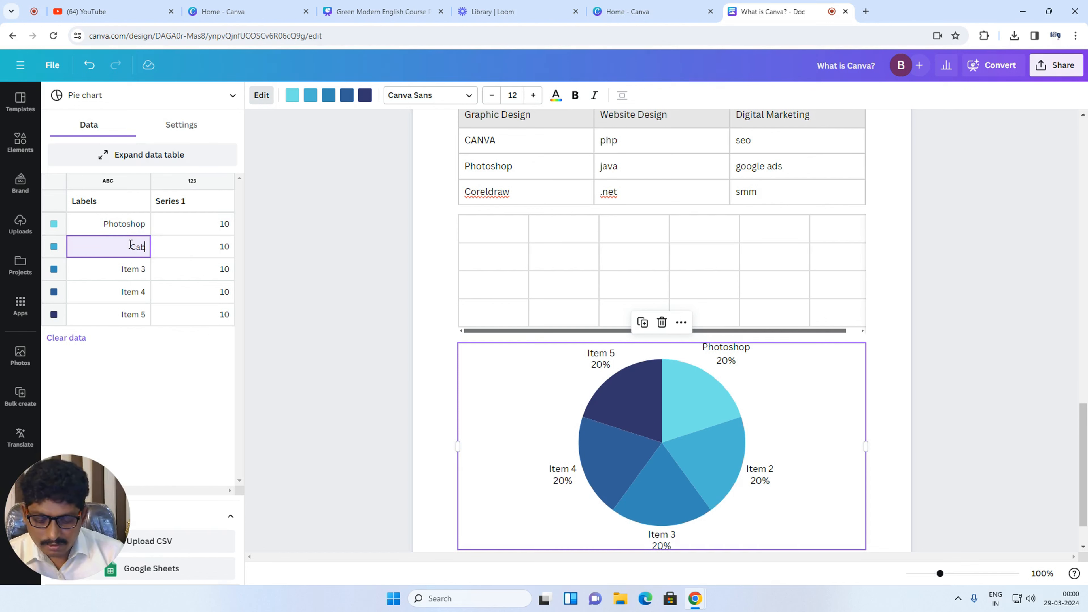
{"action": "type", "text": "anva"}
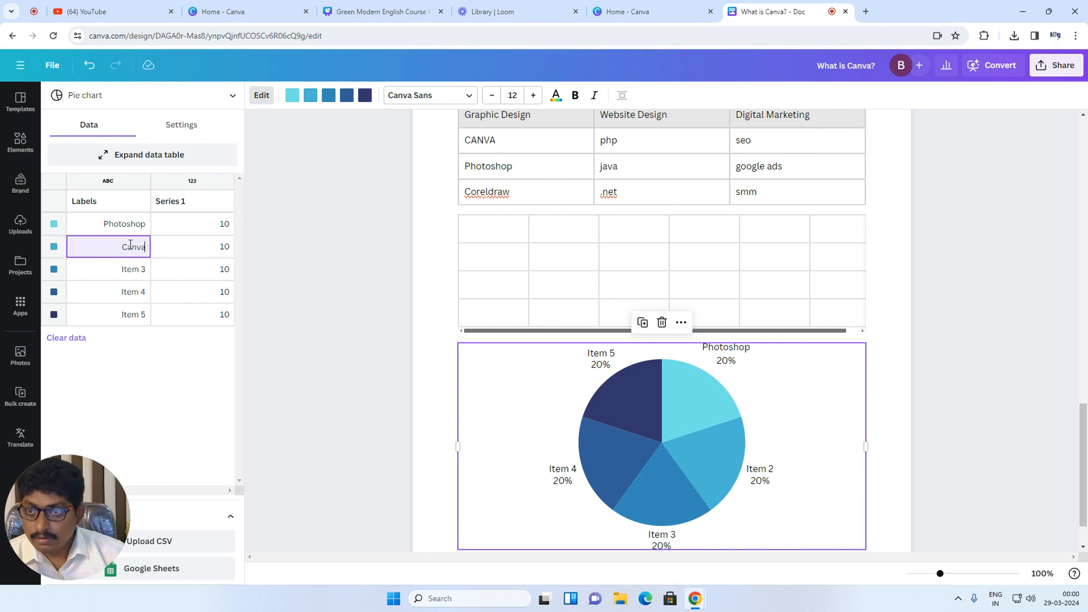
Step: Rename the third chart label to Other and clear the Item 4 and Item 5 rows from the chart data
{"action": "left_click", "coordinate": [138, 271]}
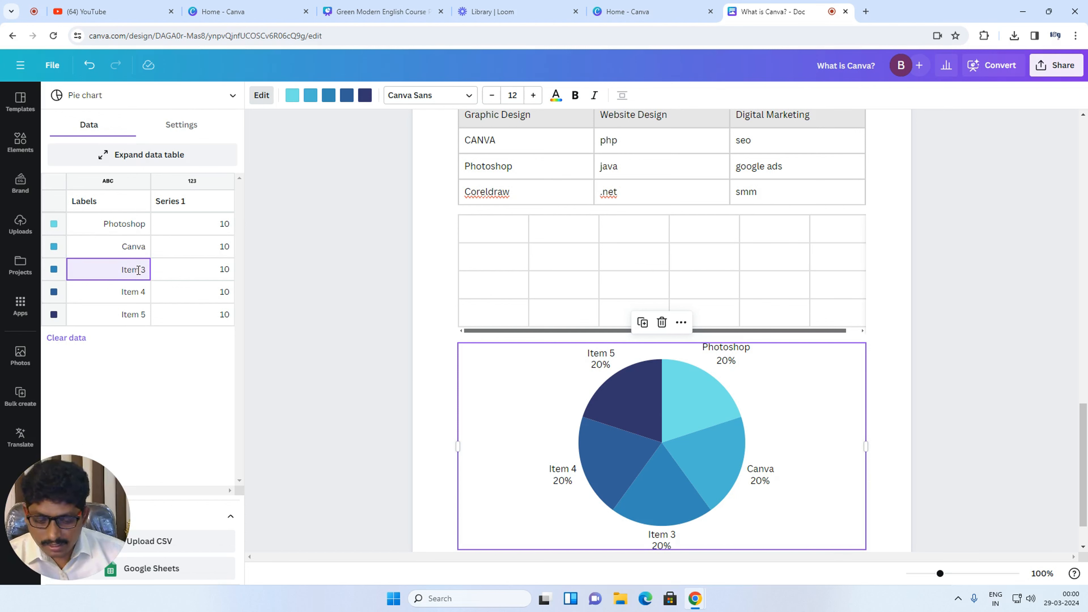
{"action": "key", "text": "BackSpace"}
{"action": "key", "text": "BackSpace"}
{"action": "key", "text": "BackSpace"}
{"action": "key", "text": "BackSpace"}
{"action": "key", "text": "BackSpace"}
{"action": "key", "text": "BackSpace"}
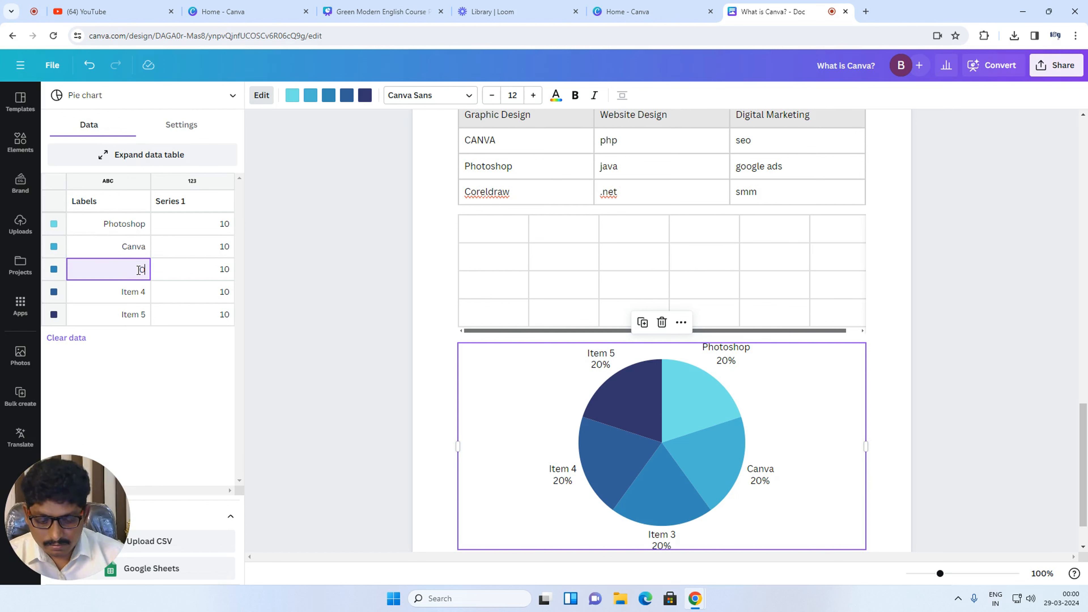
{"action": "type", "text": "Othe"}
{"action": "type", "text": "r"}
{"action": "left_click_drag", "start_coordinate": [109, 292], "coordinate": [192, 314]}
{"action": "key", "text": "Delete"}
Step: Set the Canva value in the pie chart data to 20
{"action": "left_click", "coordinate": [224, 252]}
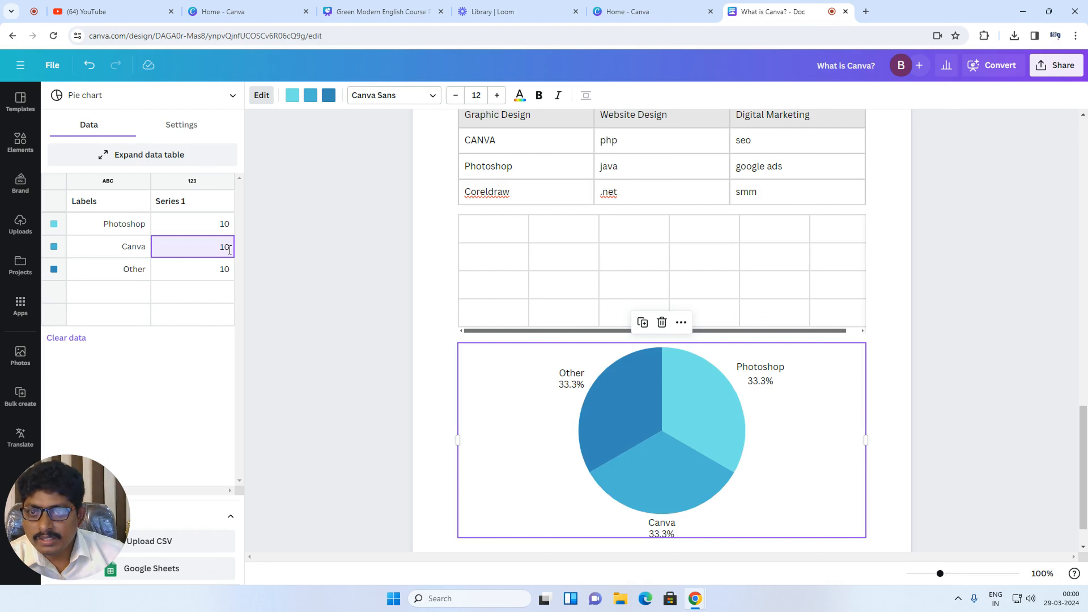
{"action": "left_click_drag", "start_coordinate": [229, 248], "coordinate": [223, 247]}
{"action": "type", "text": "20"}
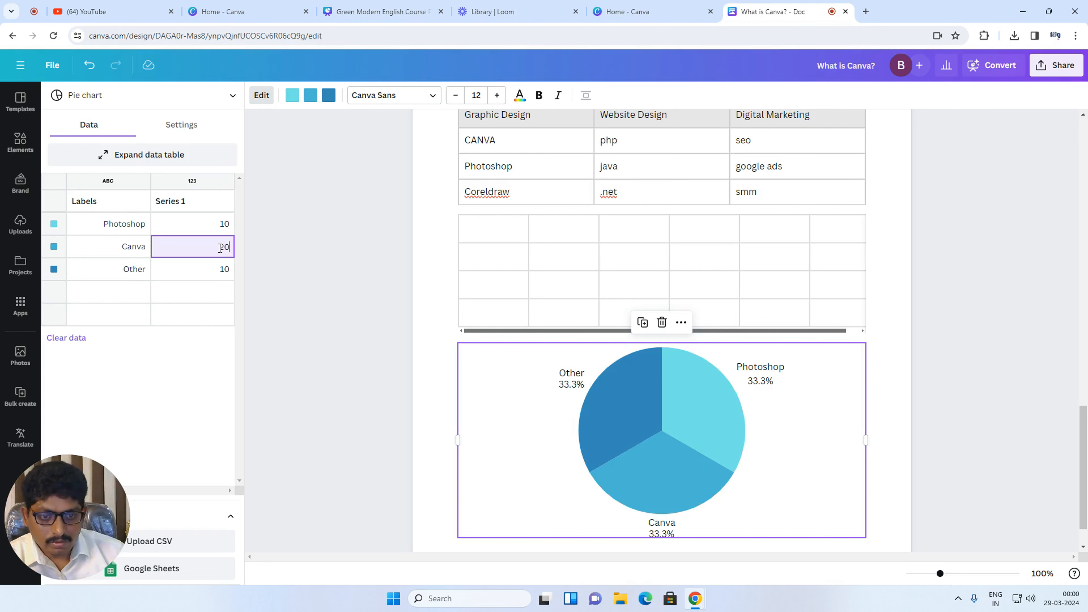
{"action": "left_click", "coordinate": [210, 269]}
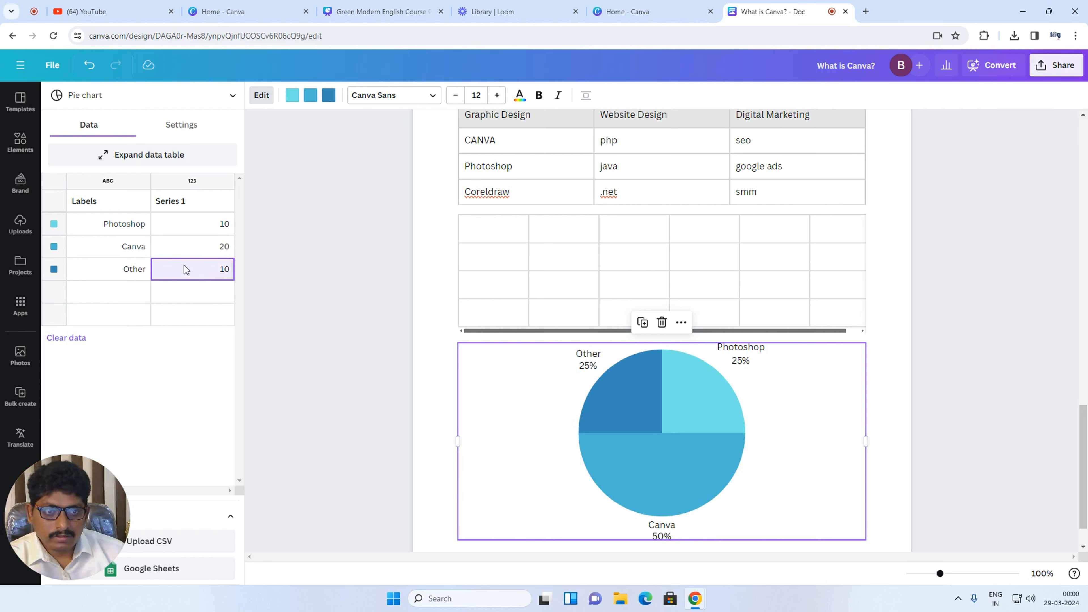
Step: Insert the recommended photo of a person working at a laptop below the pie chart and shrink it to a small thumbnail
{"action": "mouse_move", "coordinate": [653, 487]}
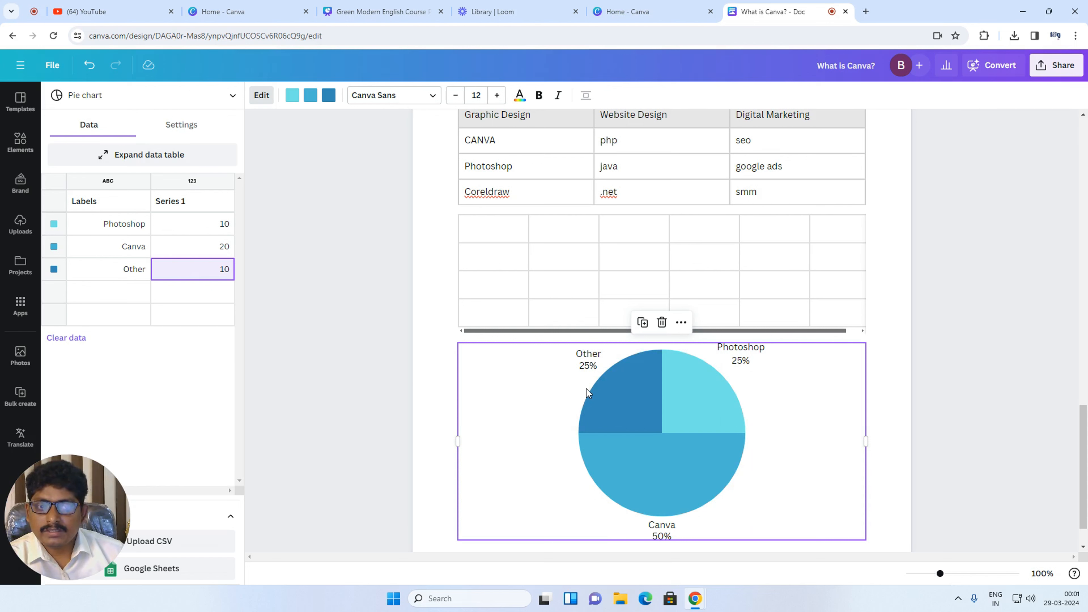
{"action": "mouse_move", "coordinate": [722, 465]}
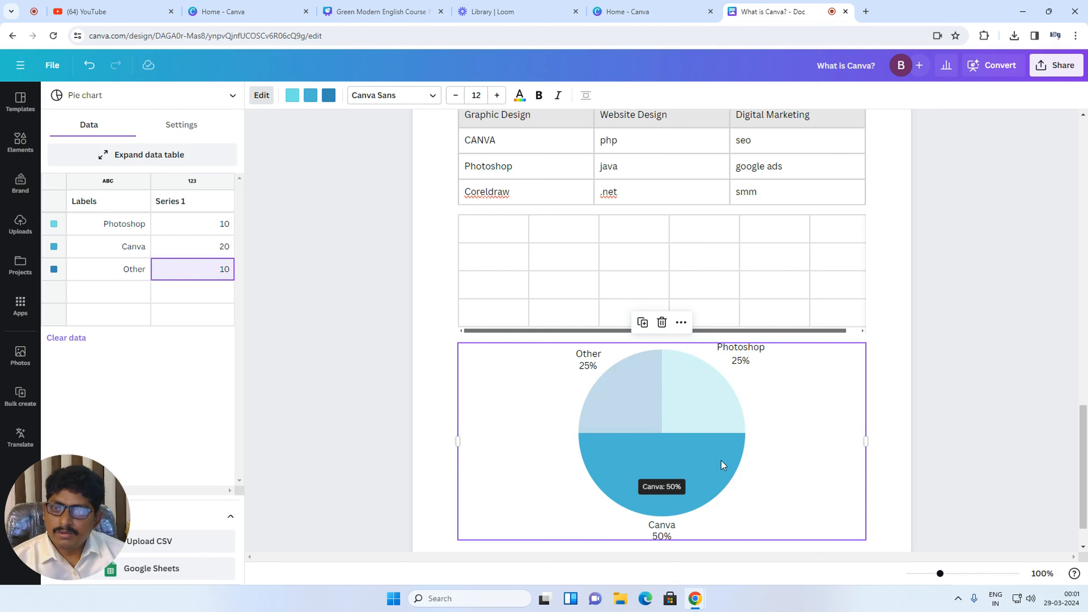
{"action": "scroll", "coordinate": [712, 460], "scroll_direction": "down", "scroll_amount": 1}
{"action": "left_click", "coordinate": [662, 507]}
{"action": "left_click", "coordinate": [20, 356]}
{"action": "left_click", "coordinate": [94, 285]}
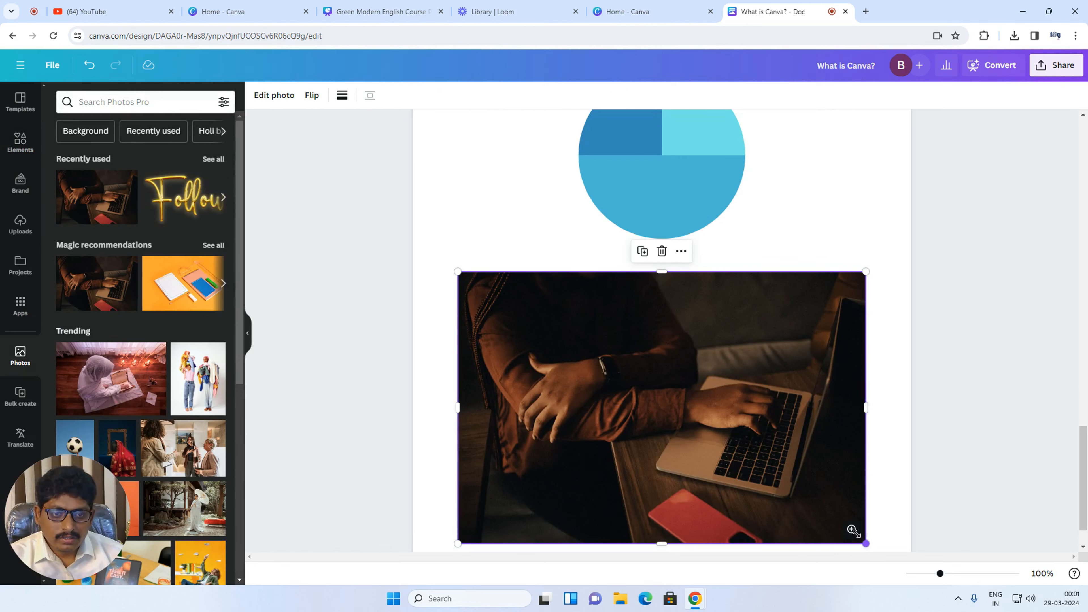
{"action": "left_click_drag", "start_coordinate": [865, 543], "coordinate": [690, 481]}
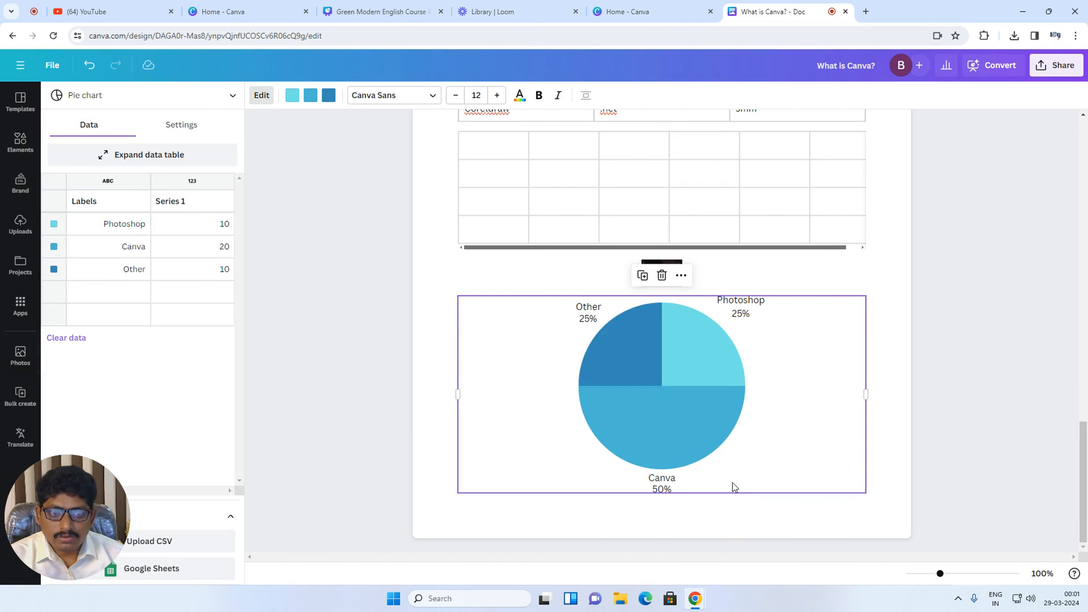
Step: Reduce the large laptop photo below the pie chart to about a third of the text width and try to move it toward the left margin
{"action": "mouse_move", "coordinate": [706, 408]}
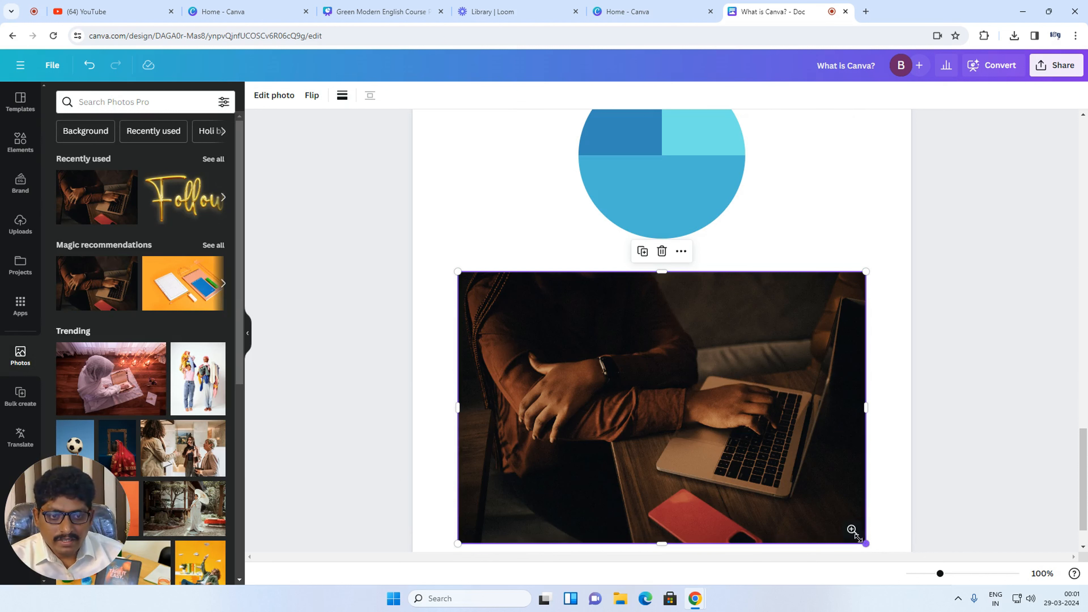
{"action": "left_click_drag", "start_coordinate": [858, 538], "coordinate": [779, 482]}
{"action": "left_click_drag", "start_coordinate": [660, 458], "coordinate": [553, 448]}
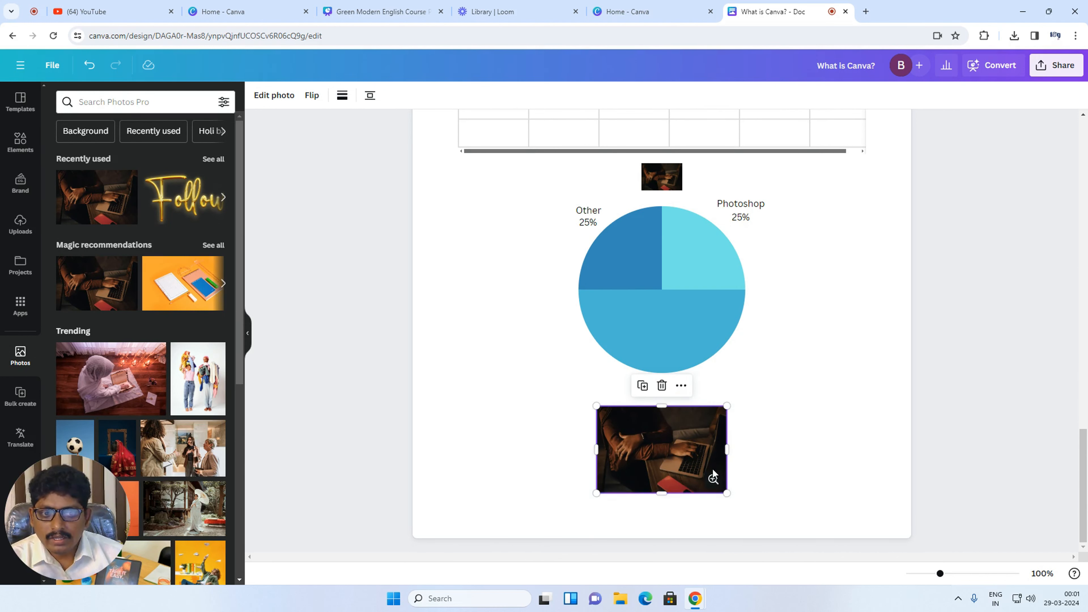